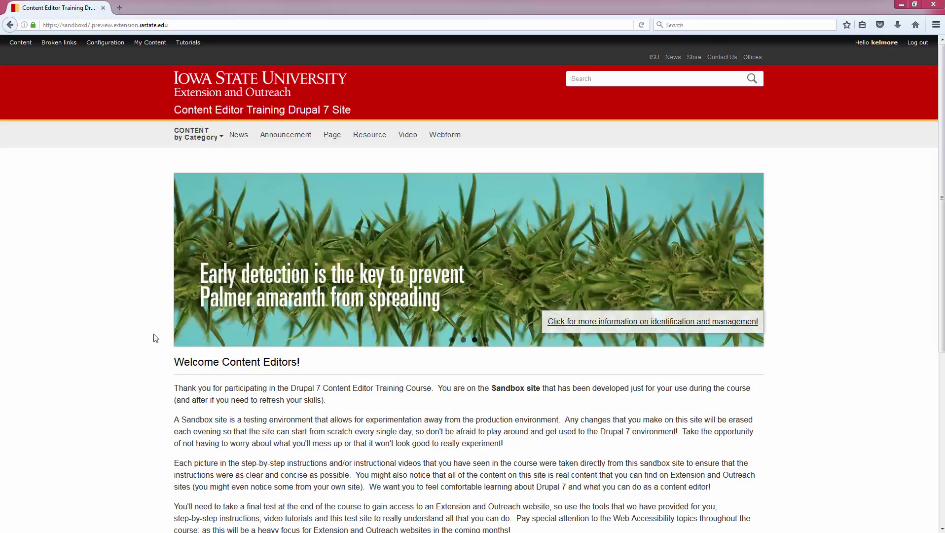
Step: Go to the Page content examples list and open the full Finance page via Read more
left_click(327, 141)
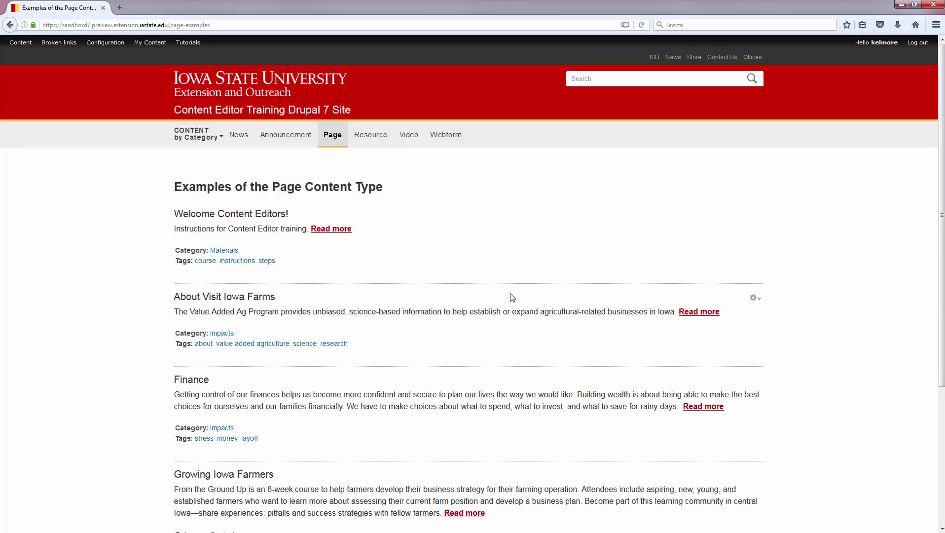
left_click(699, 409)
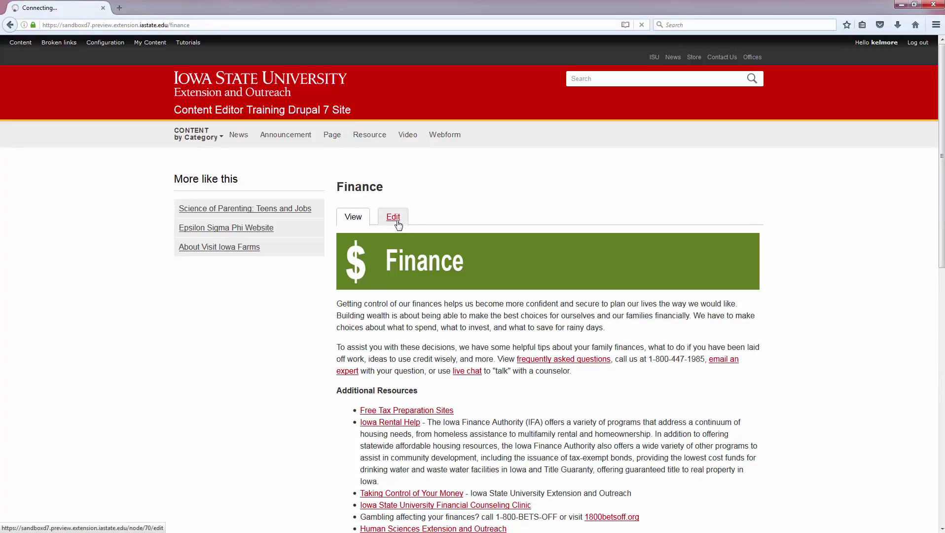
Step: In the Finance edit form, insert an anchor named 'resources' before the Additional Resources heading
left_click(398, 225)
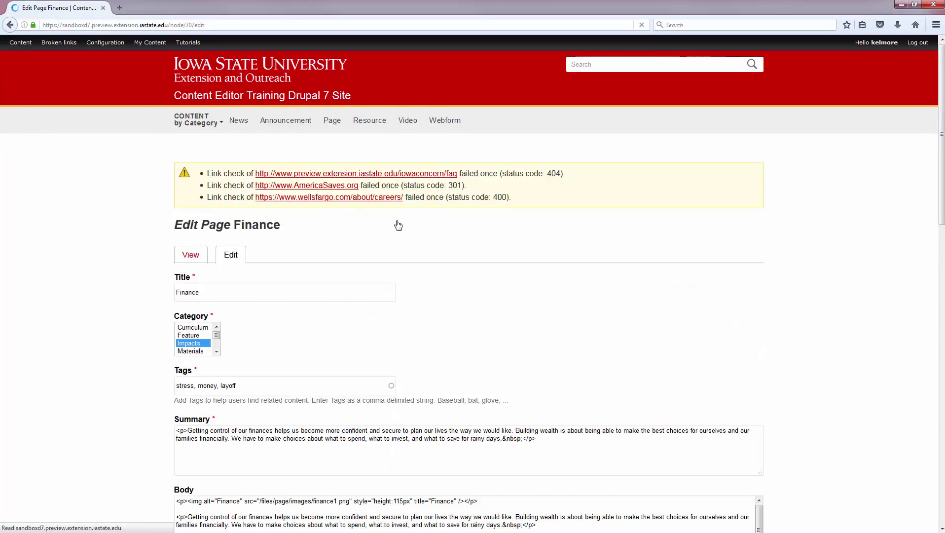
scroll(109, 335, "down", 3)
scroll(109, 336, "down", 4)
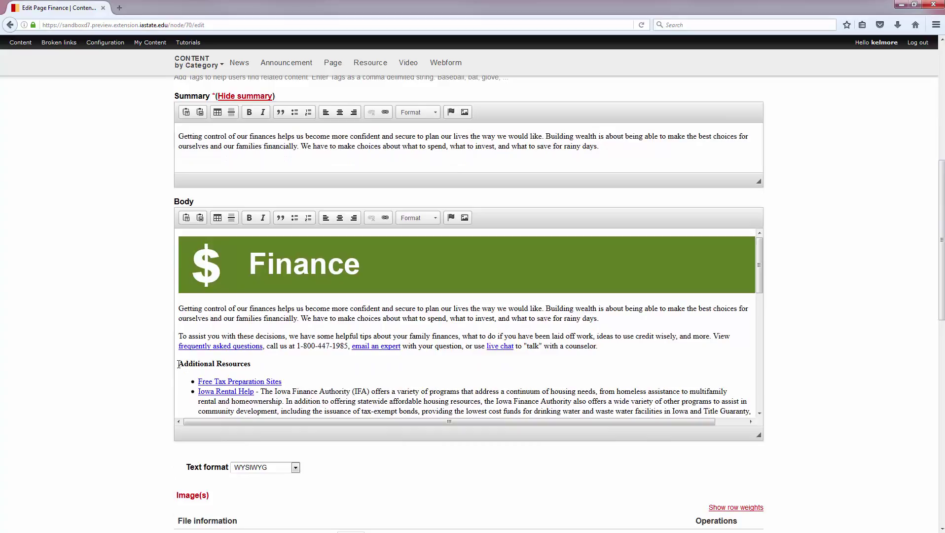
left_click(179, 364)
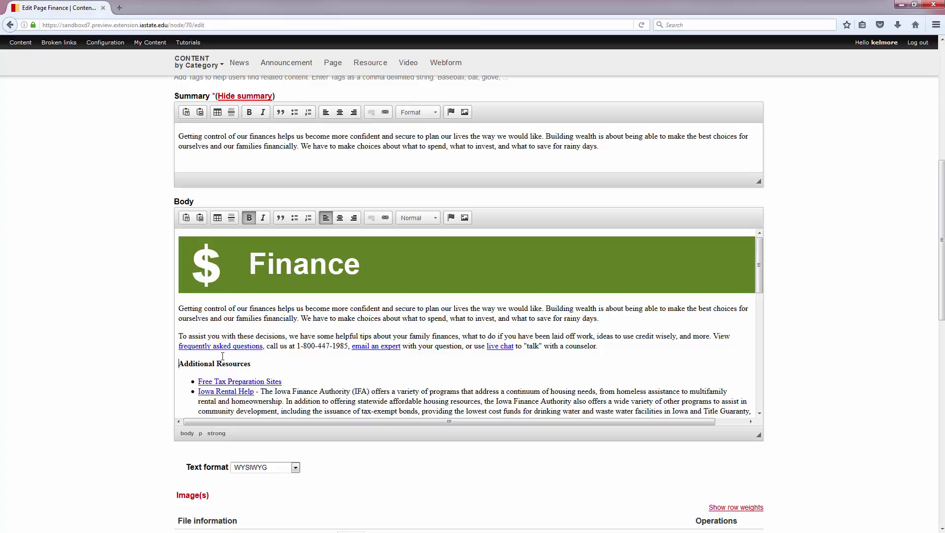
left_click(451, 219)
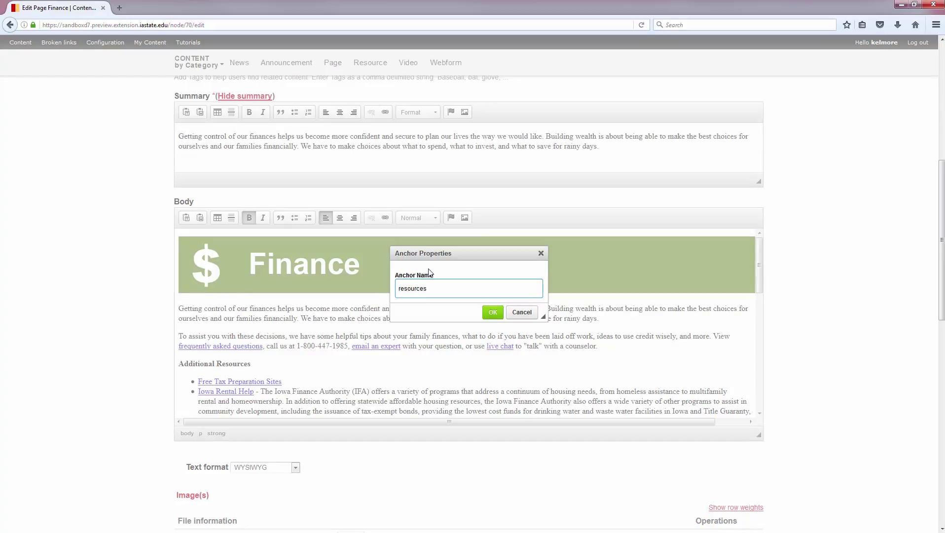
key("Return")
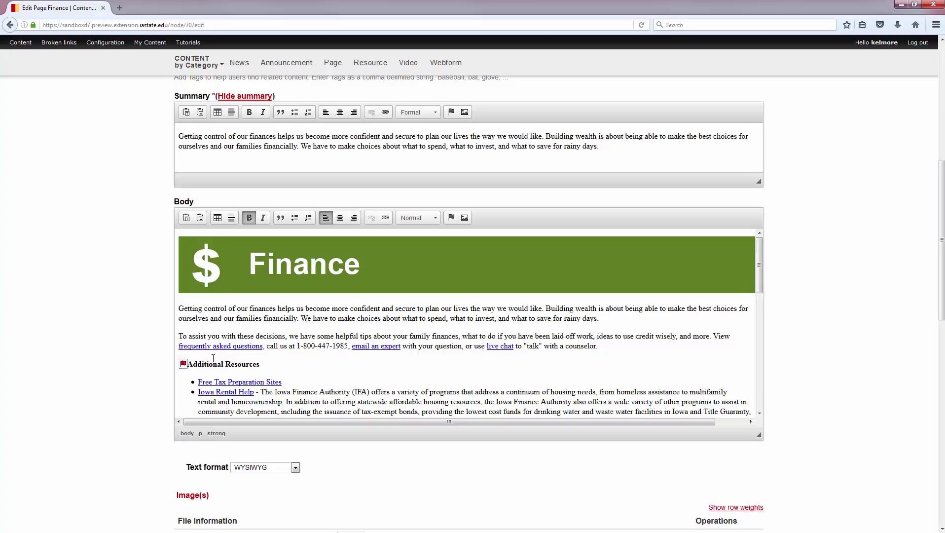
Step: Select the whole Job Searches heading in the Finance body
scroll(213, 359, "down", 2)
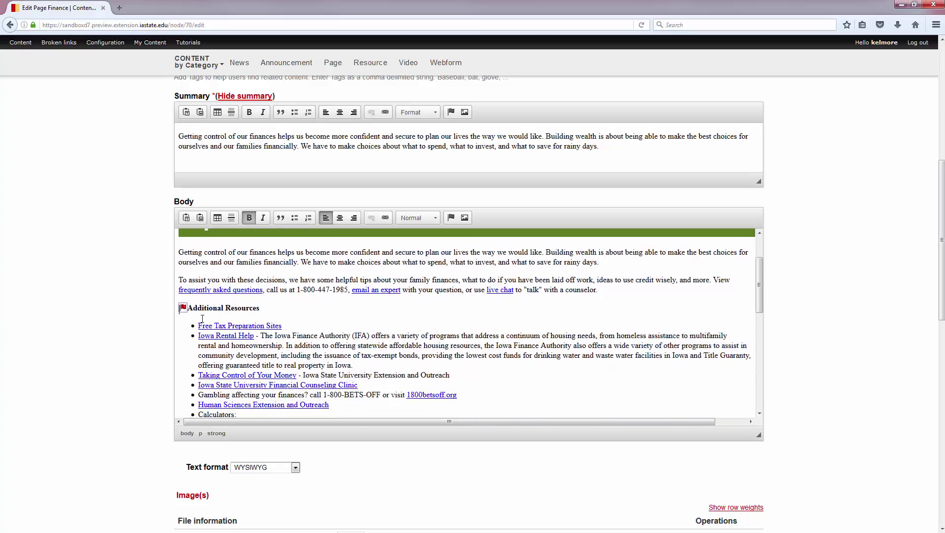
scroll(202, 319, "down", 4)
scroll(203, 318, "up", 6)
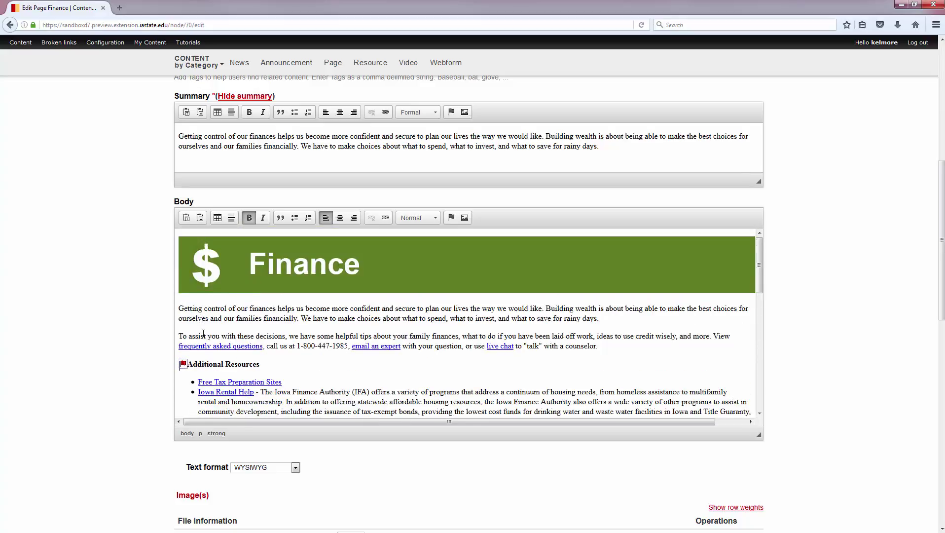
scroll(203, 333, "down", 12)
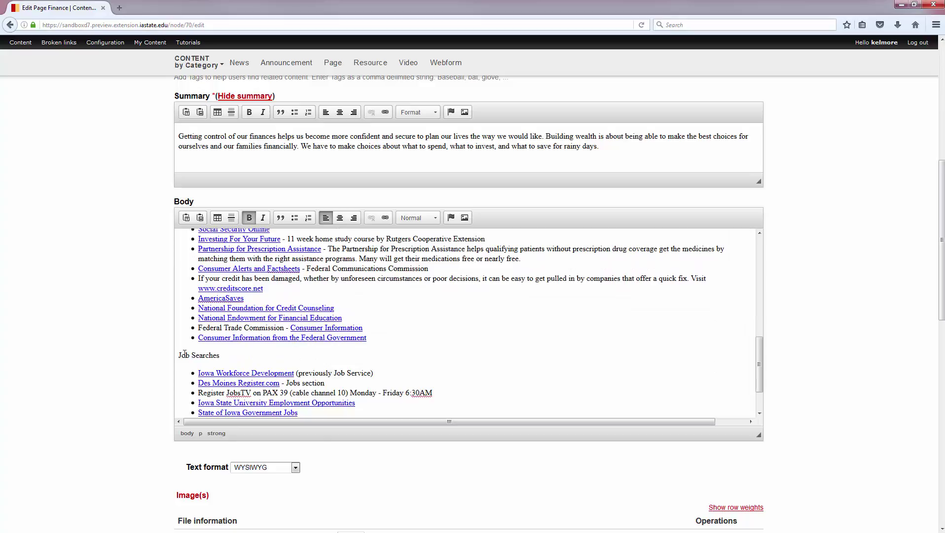
left_click(180, 355)
left_click_drag(179, 355, 226, 351)
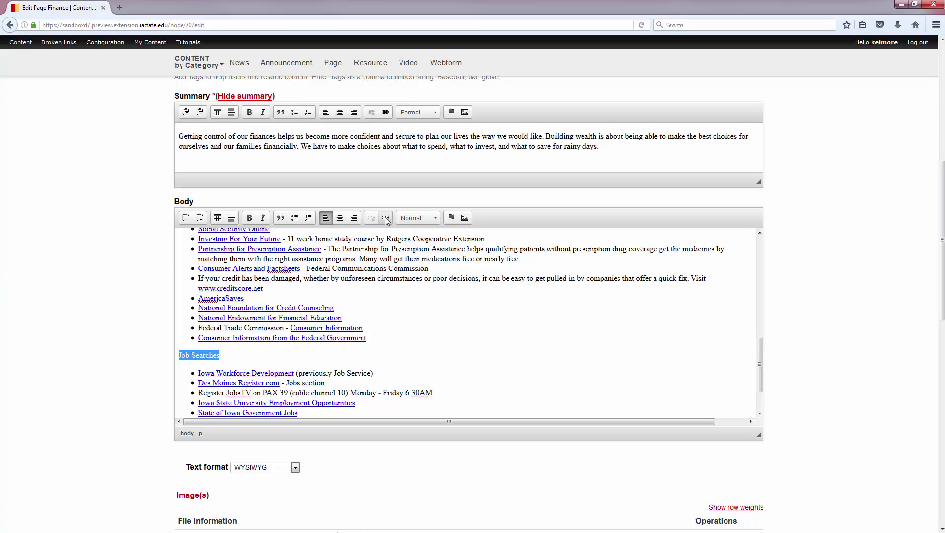
Step: Link the selected text to the 'resources' anchor using Link Type 'Link to anchor in the text'
left_click(385, 218)
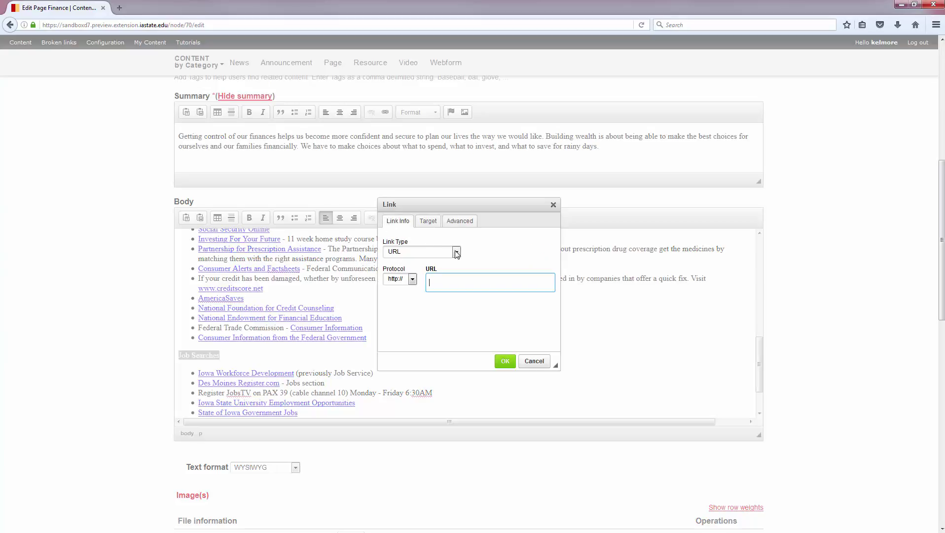
left_click(457, 253)
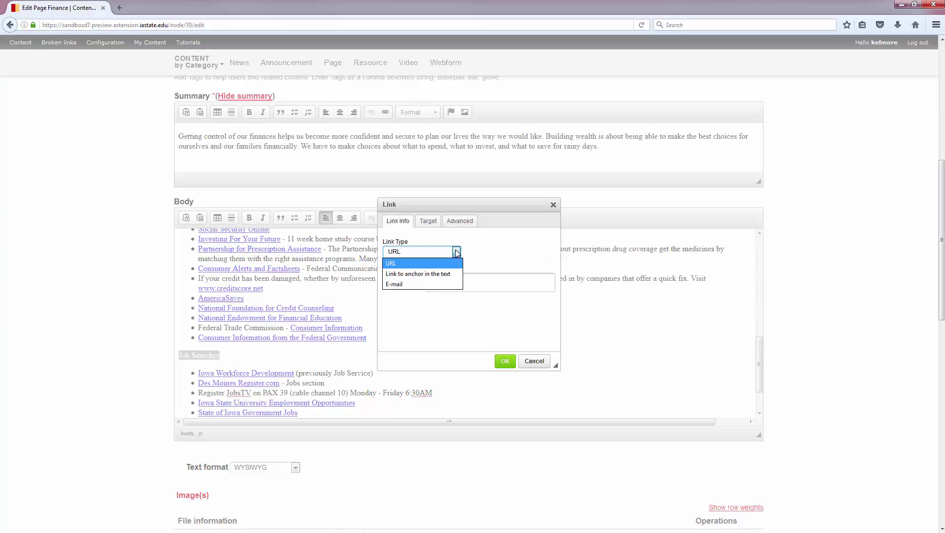
left_click(443, 273)
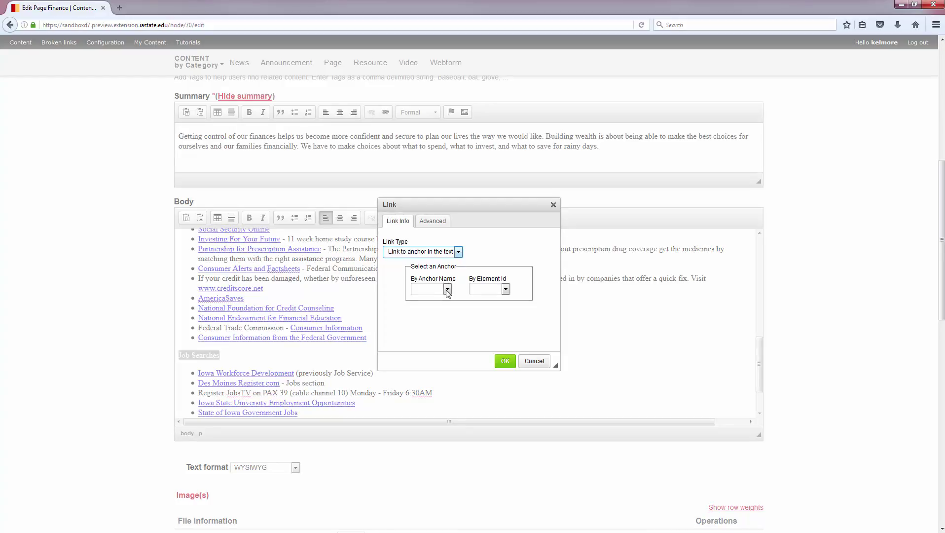
left_click(448, 290)
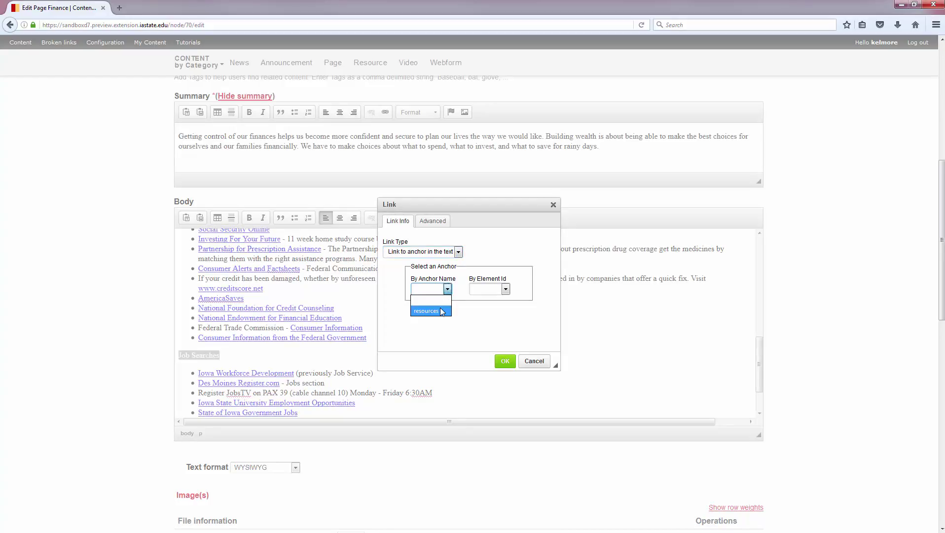
left_click(441, 311)
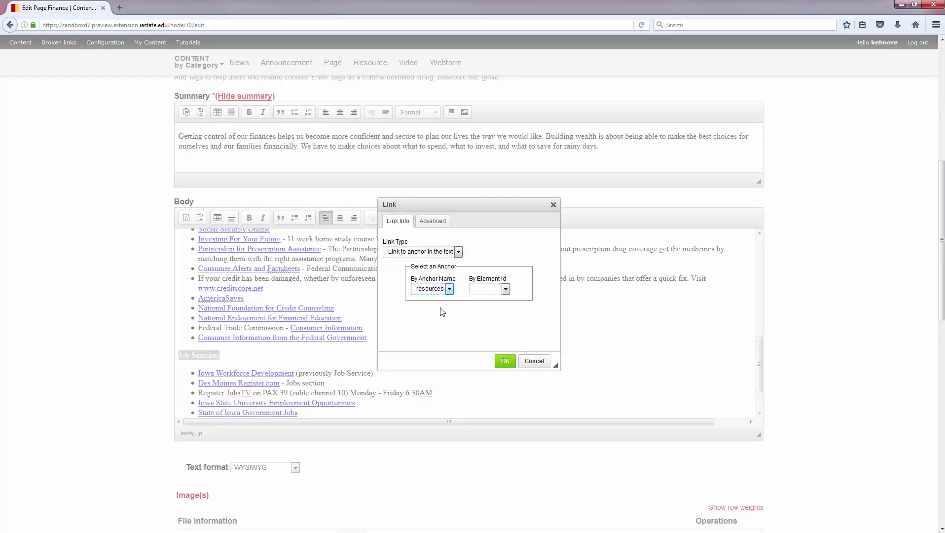
left_click(507, 361)
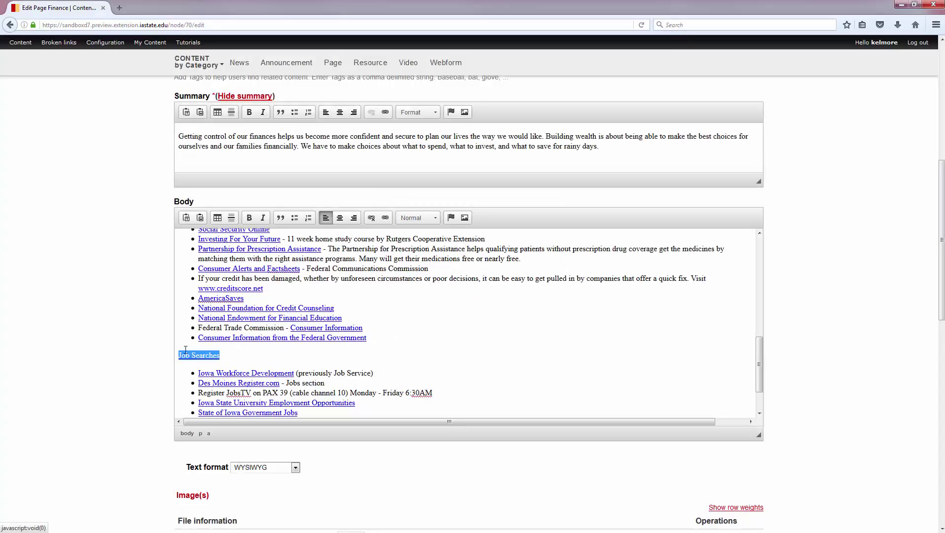
left_click(219, 355)
Step: Save the edited Finance page
scroll(203, 344, "up", 10)
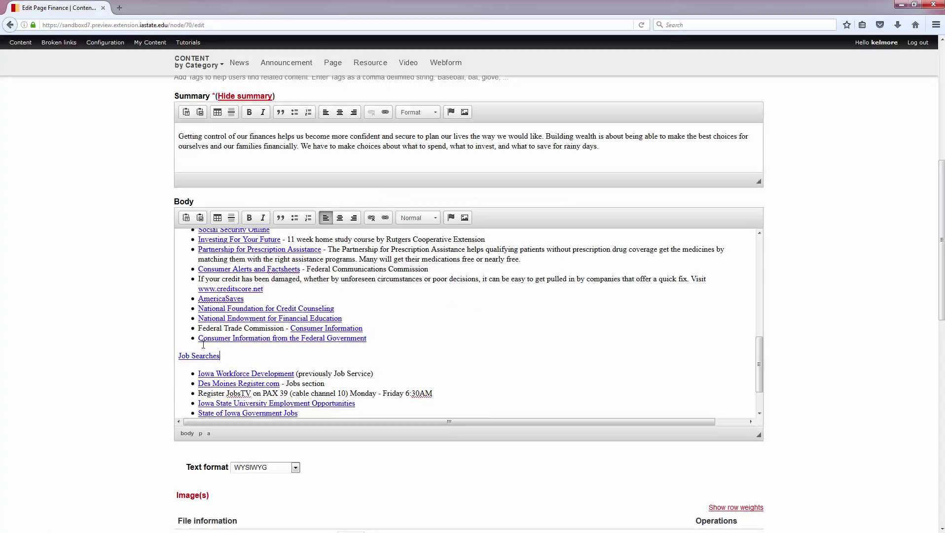
scroll(205, 310, "down", 5)
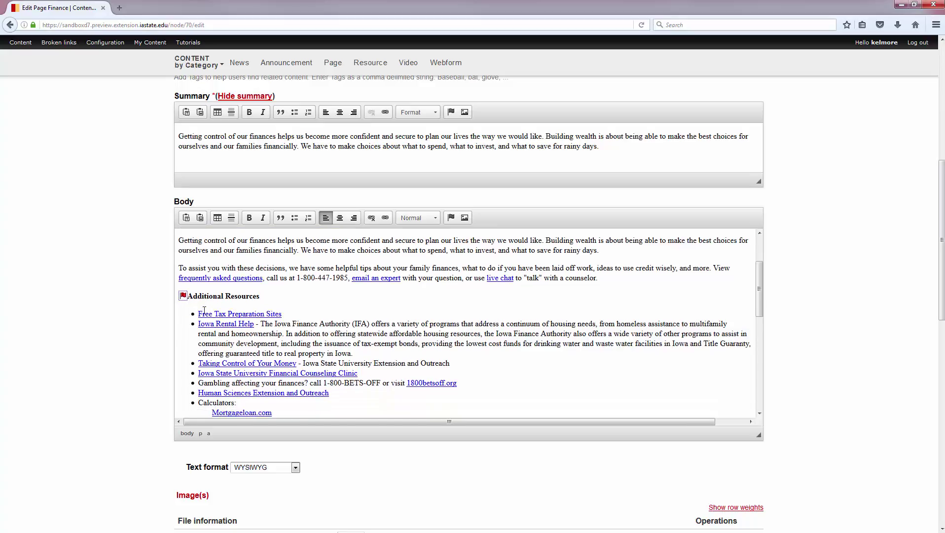
scroll(154, 361, "down", 10)
scroll(156, 363, "down", 3)
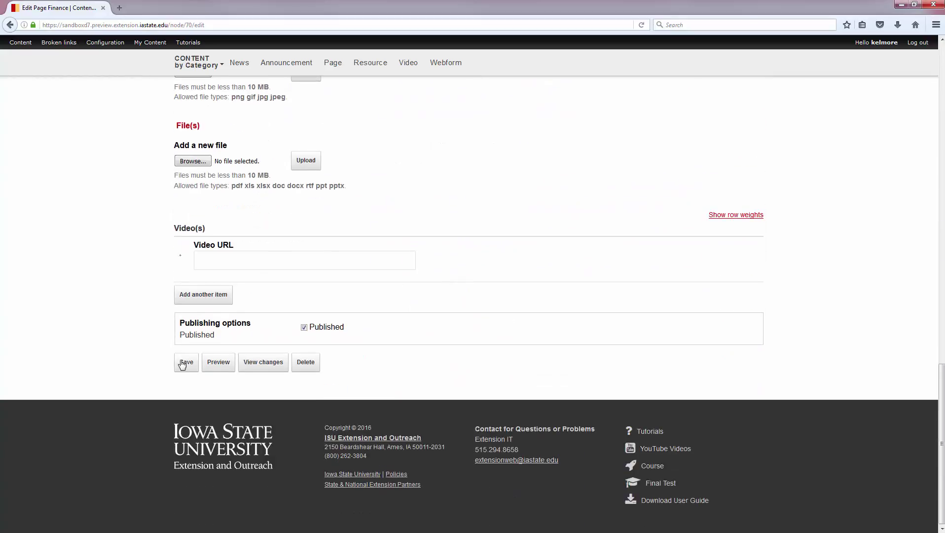
left_click(185, 361)
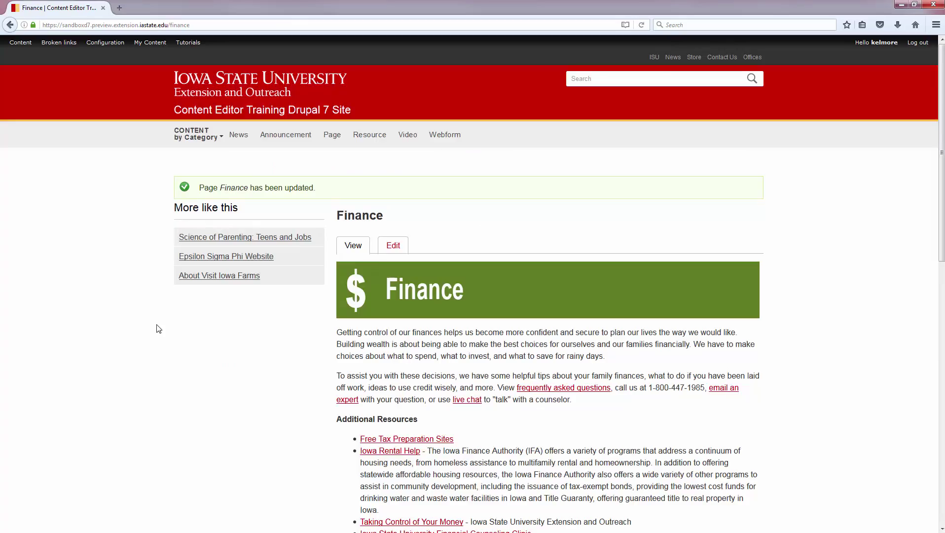
Step: Click the Job Searches link and check it jumps to Additional Resources
scroll(340, 428, "down", 1)
scroll(339, 428, "down", 7)
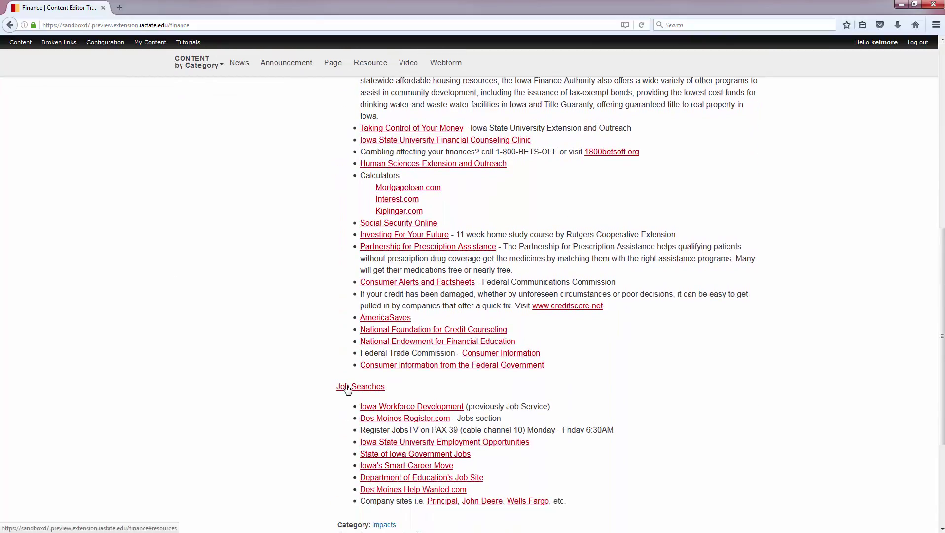
left_click(345, 387)
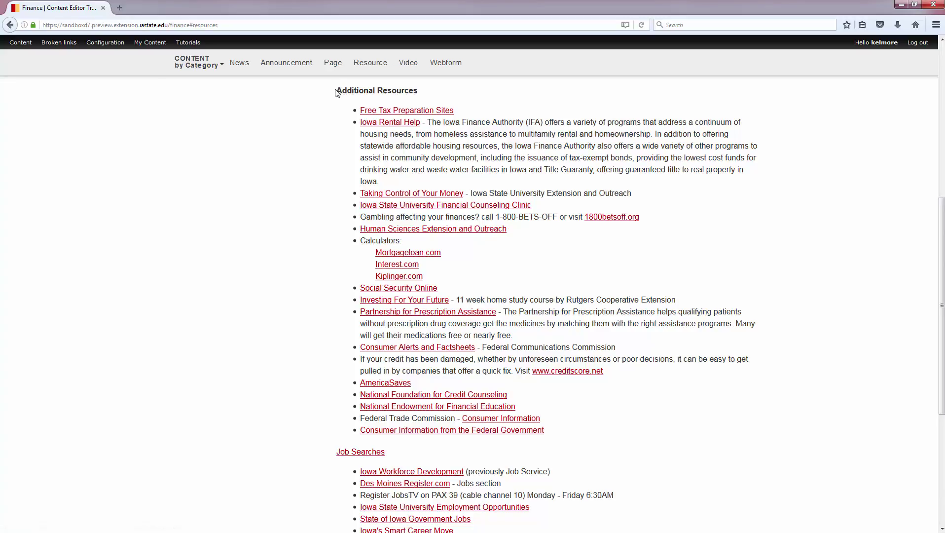
scroll(320, 184, "up", 10)
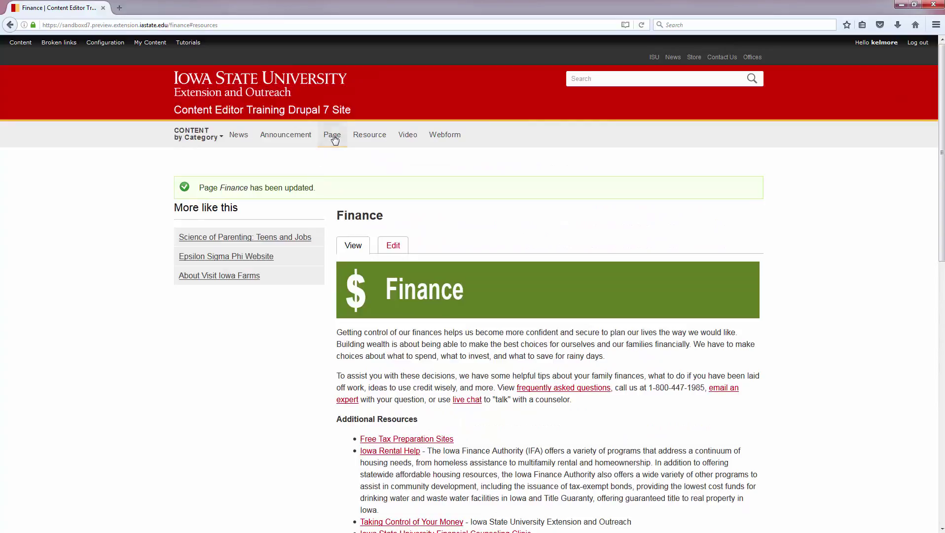
Step: Open Growing Iowa Farmers from the Page list, edit it, and select the Schedule heading text
left_click(333, 135)
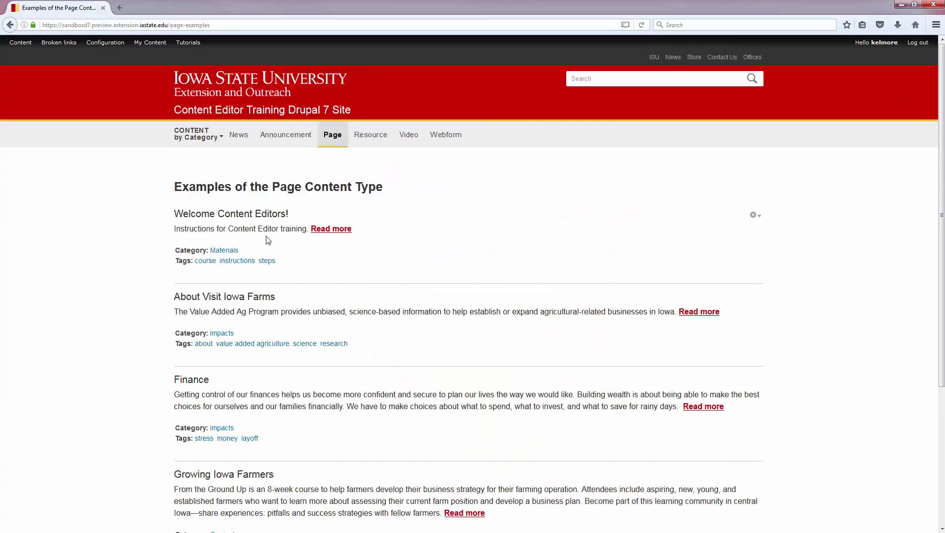
scroll(262, 400, "down", 3)
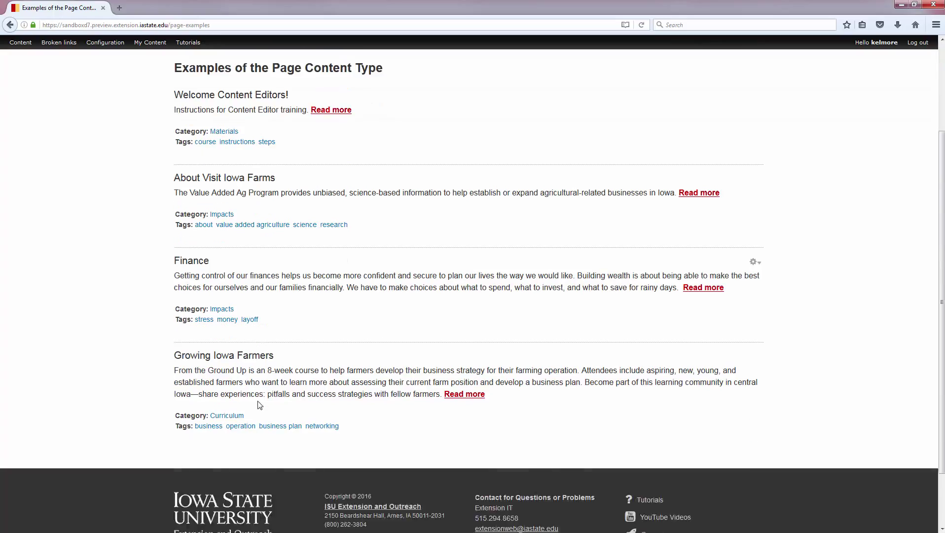
left_click(450, 345)
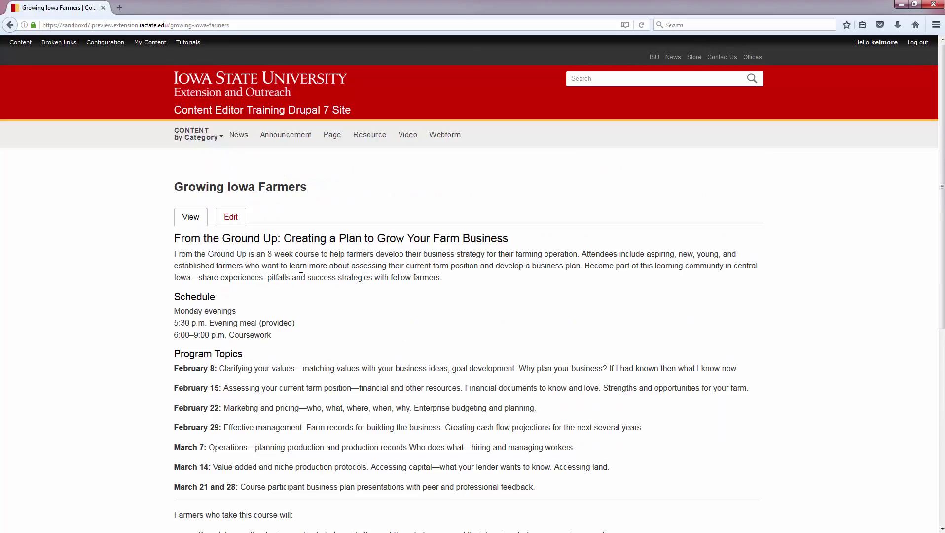
left_click(230, 217)
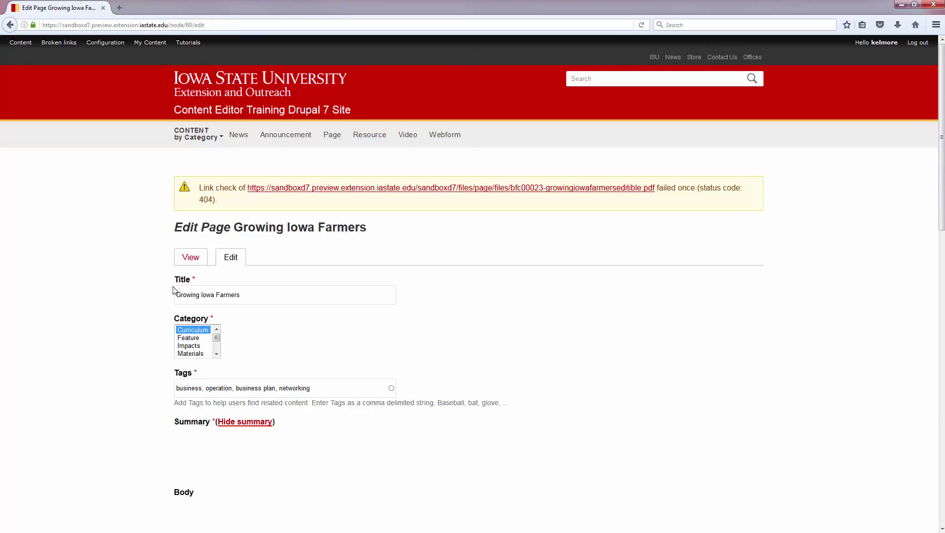
scroll(154, 304, "down", 7)
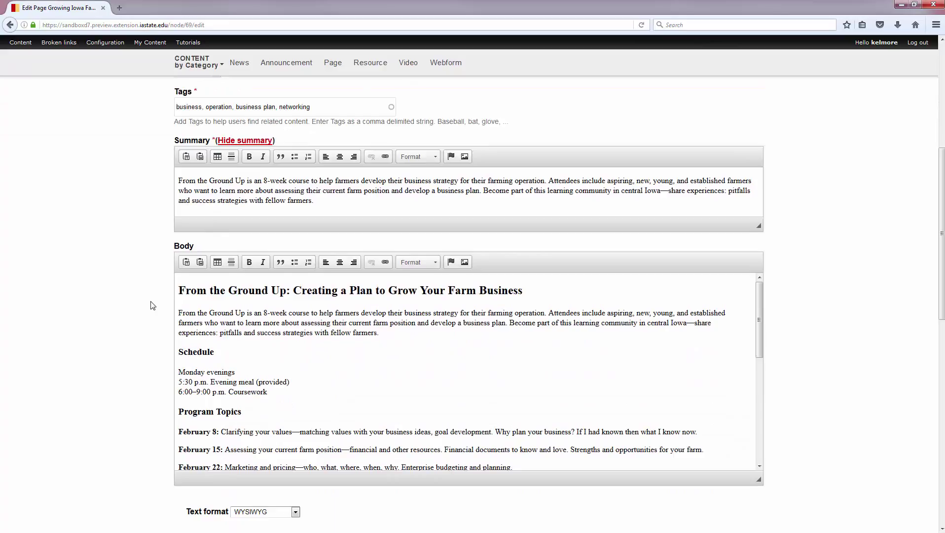
left_click_drag(178, 296, 220, 296)
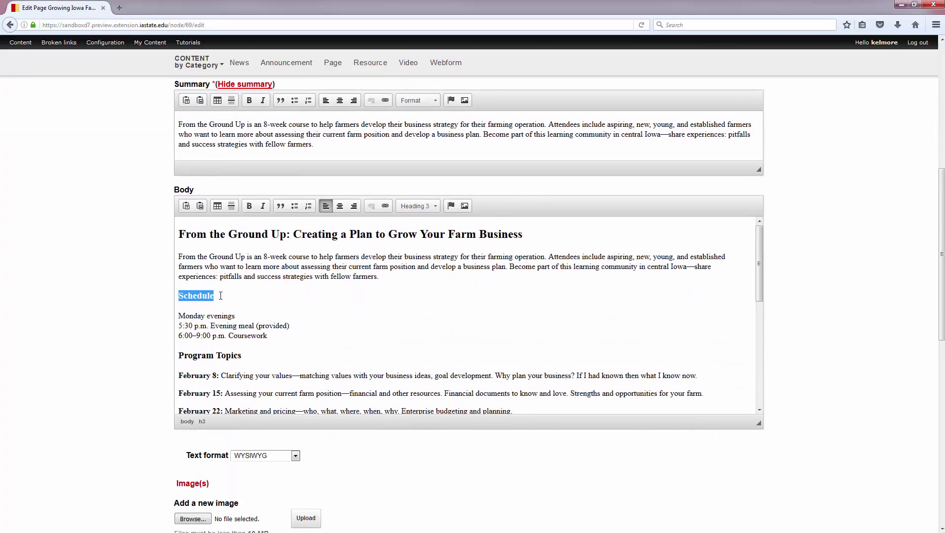
Step: In the Link dialog, find no in-page anchors, revert Link Type to URL, and open a new tab
left_click(386, 207)
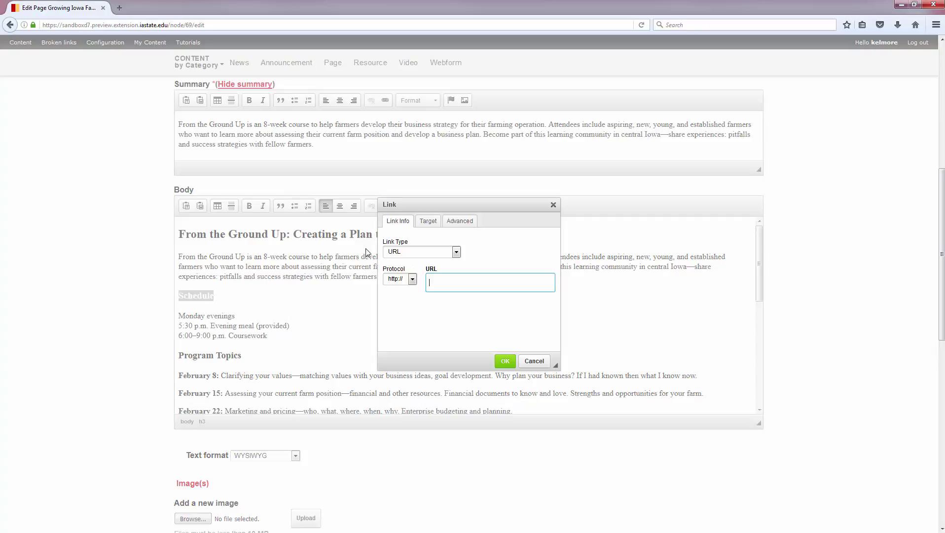
left_click(410, 255)
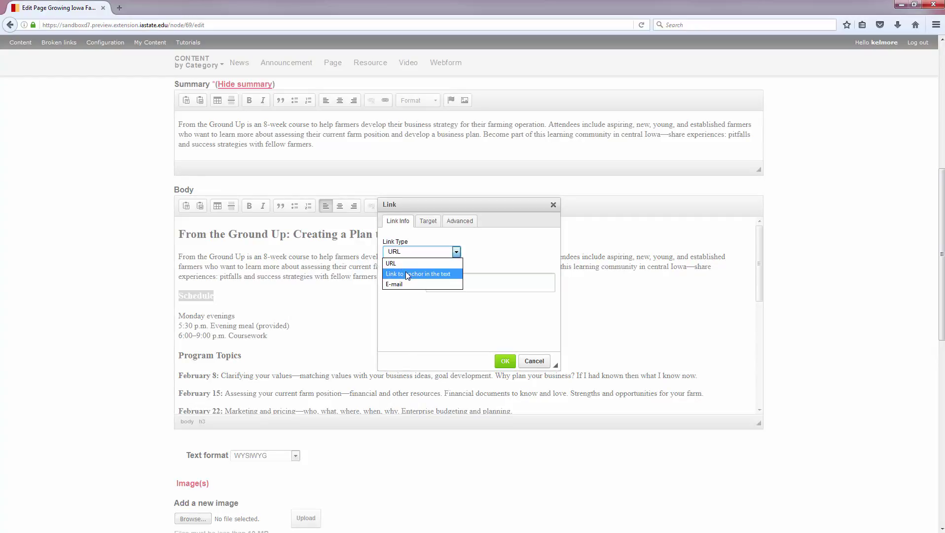
left_click(405, 271)
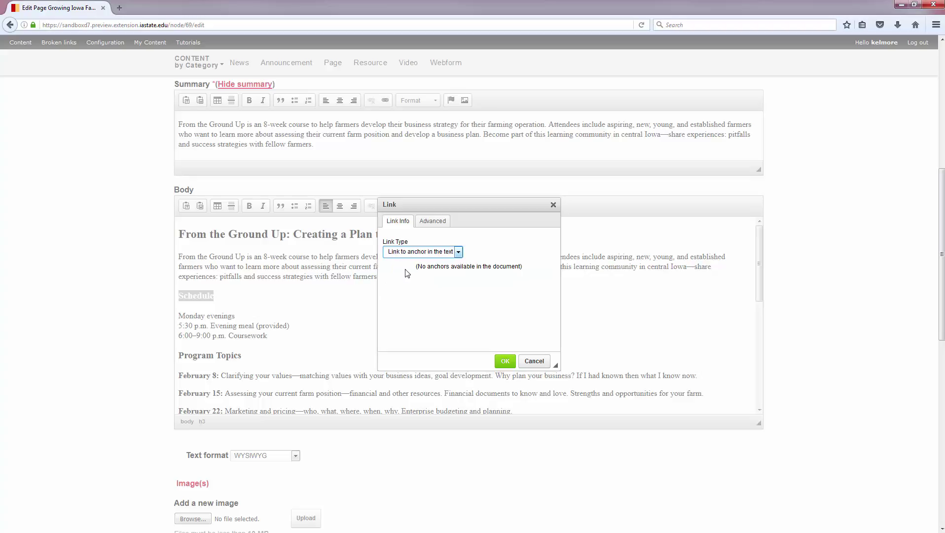
left_click_drag(407, 273, 566, 276)
left_click_drag(415, 267, 532, 273)
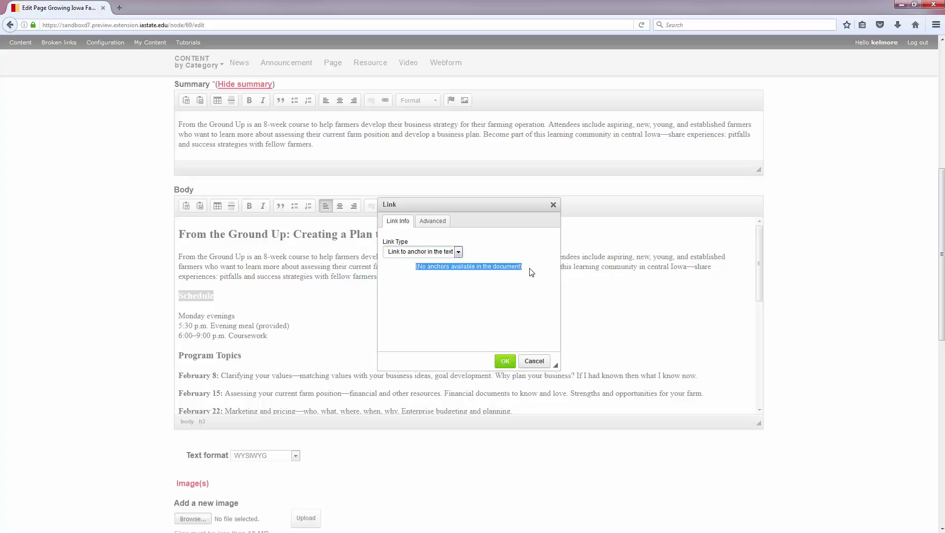
left_click(460, 253)
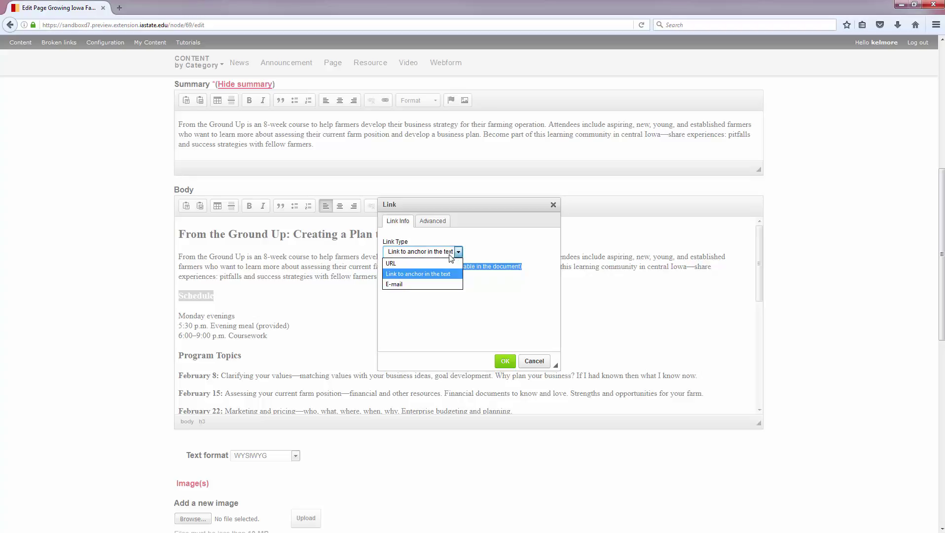
left_click(444, 260)
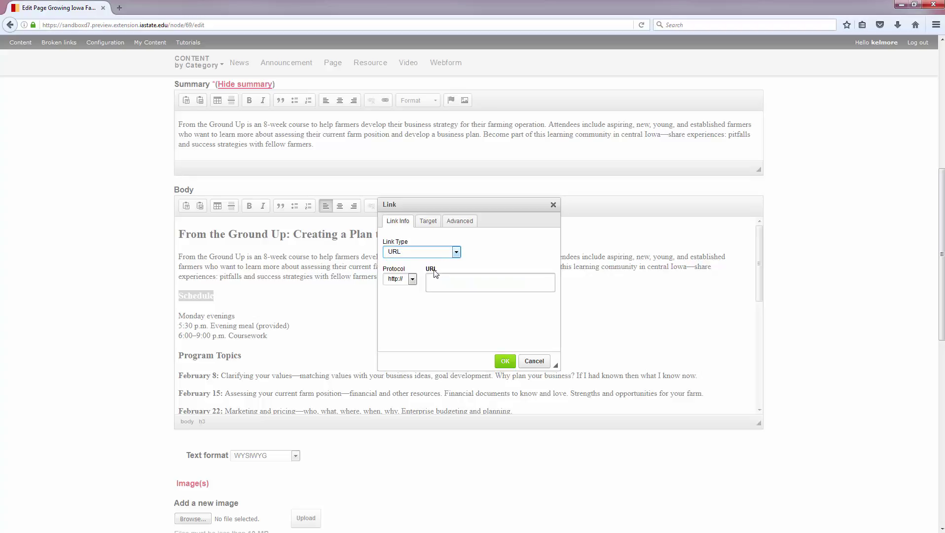
left_click(119, 8)
Step: Load the sandbox site in the new tab, open the Finance page, and copy its /finance path
type("sa")
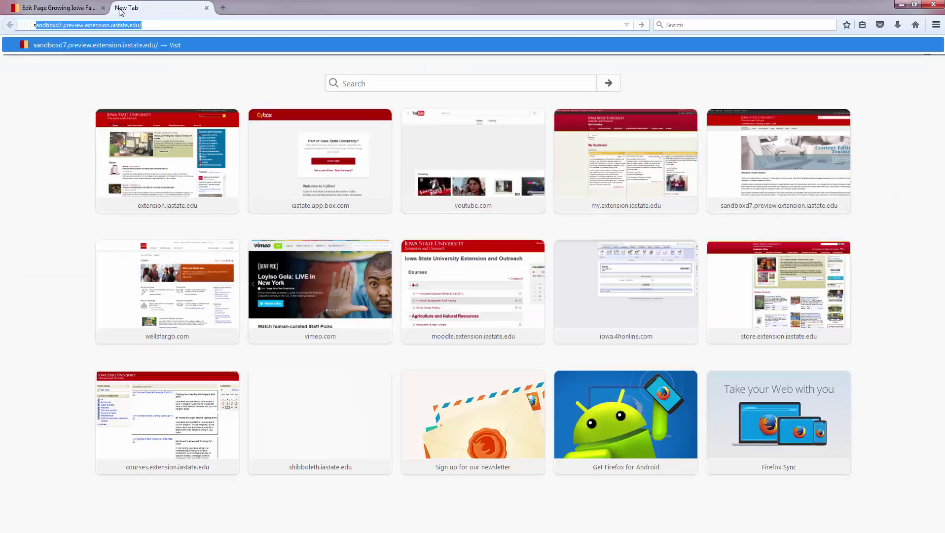
key("Return")
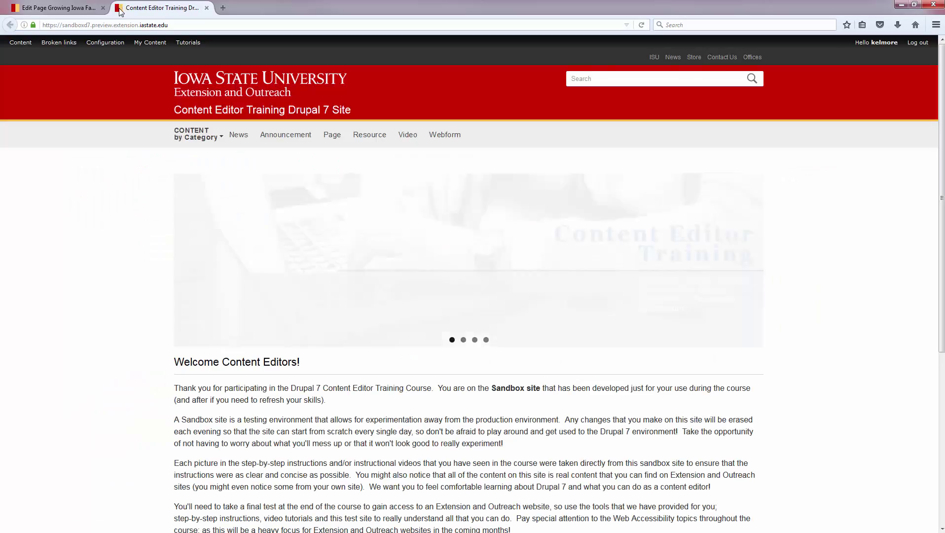
left_click(341, 136)
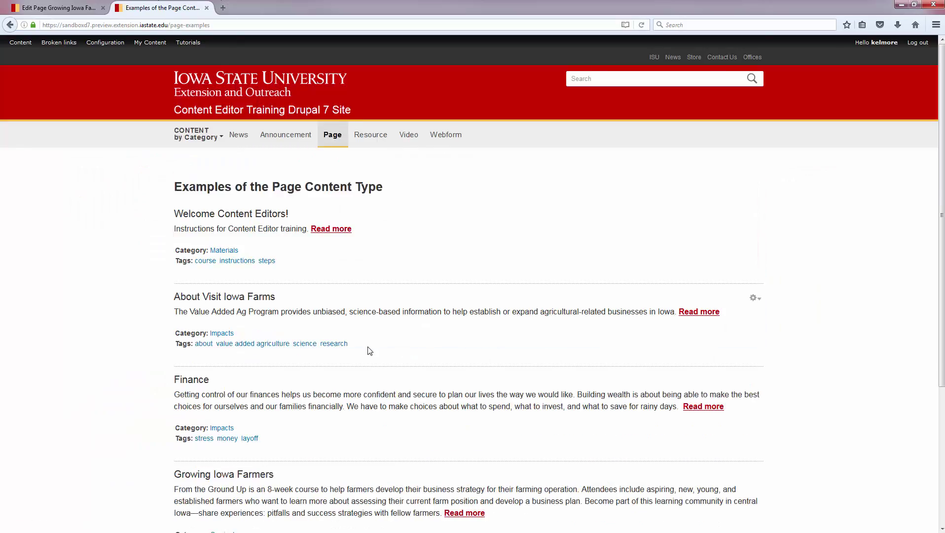
left_click(204, 384)
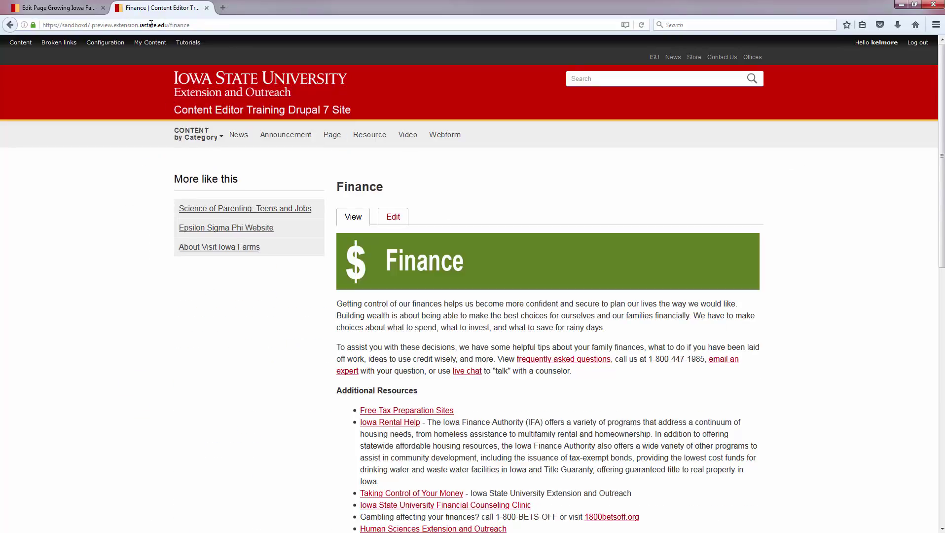
left_click_drag(168, 25, 212, 30)
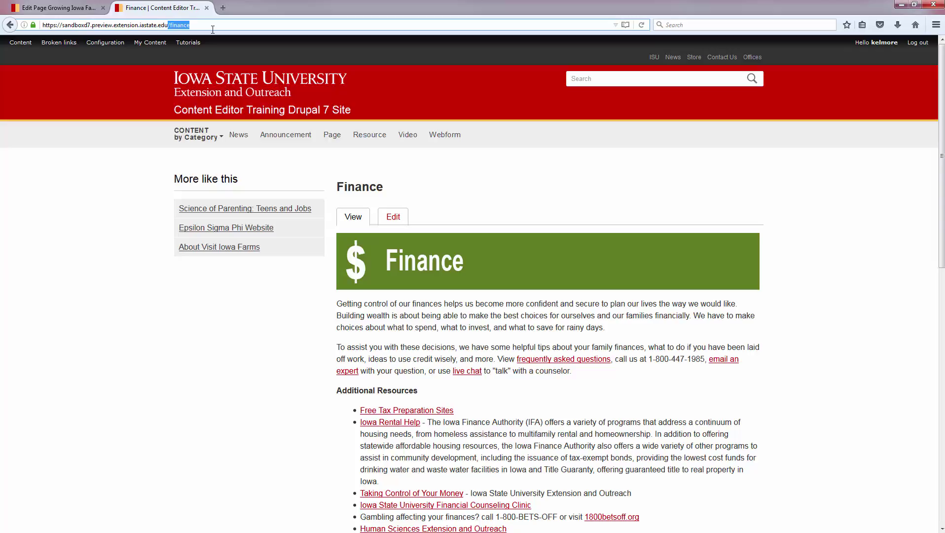
key("alt")
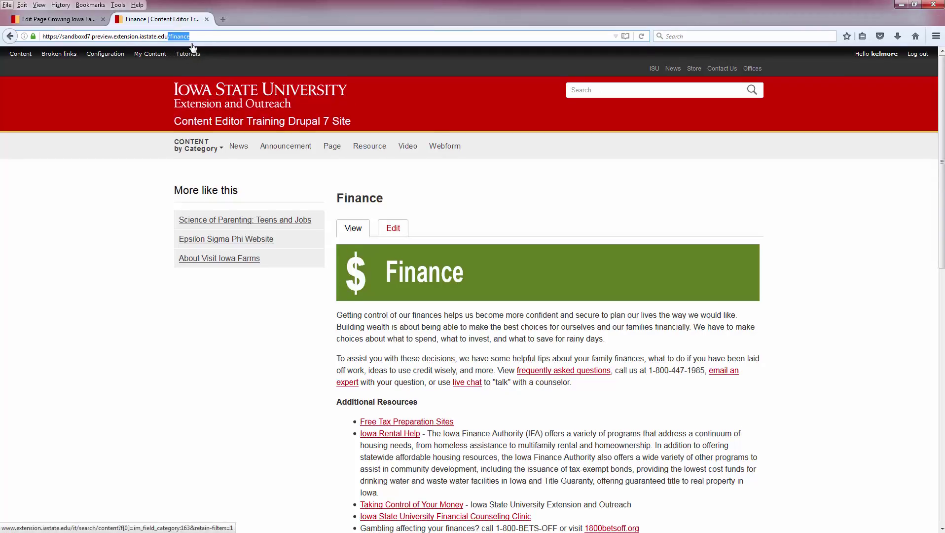
Step: Place the caret in the link's URL field, then reselect only /finance in the Finance address bar
left_click(73, 18)
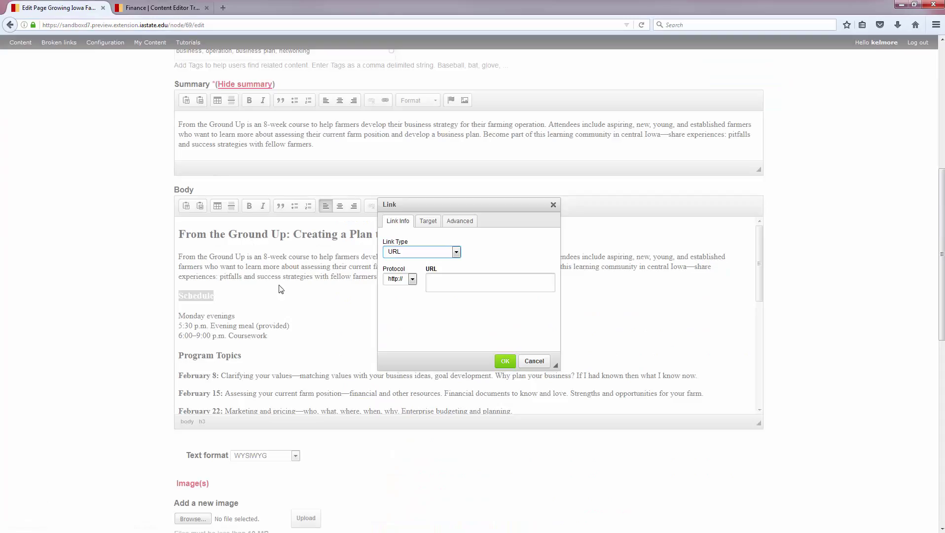
left_click(439, 285)
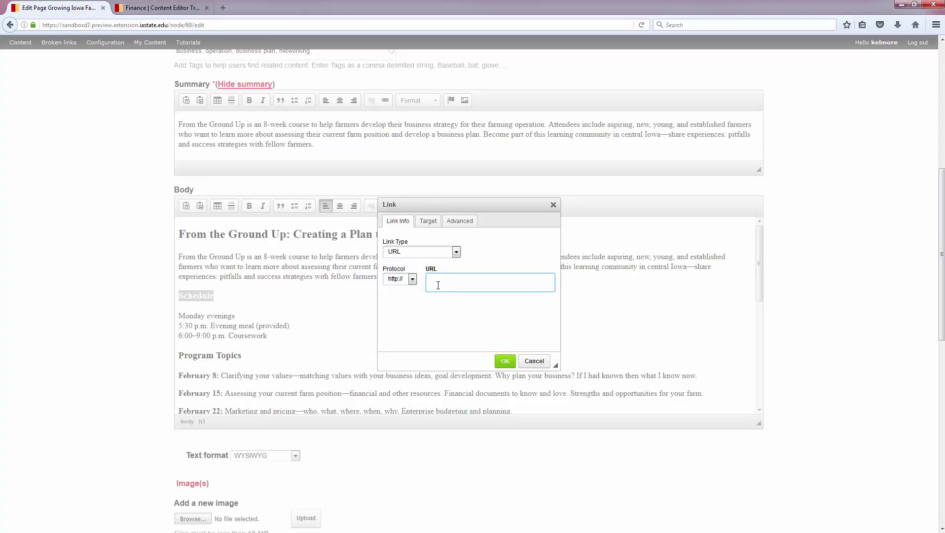
left_click(157, 8)
left_click(146, 22)
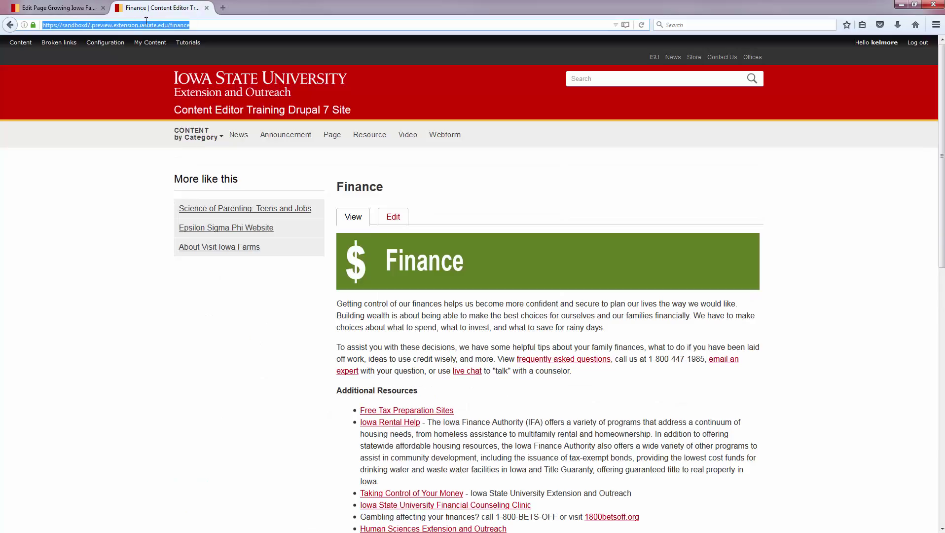
left_click(164, 24)
left_click_drag(168, 24, 192, 25)
key("ctrl+c")
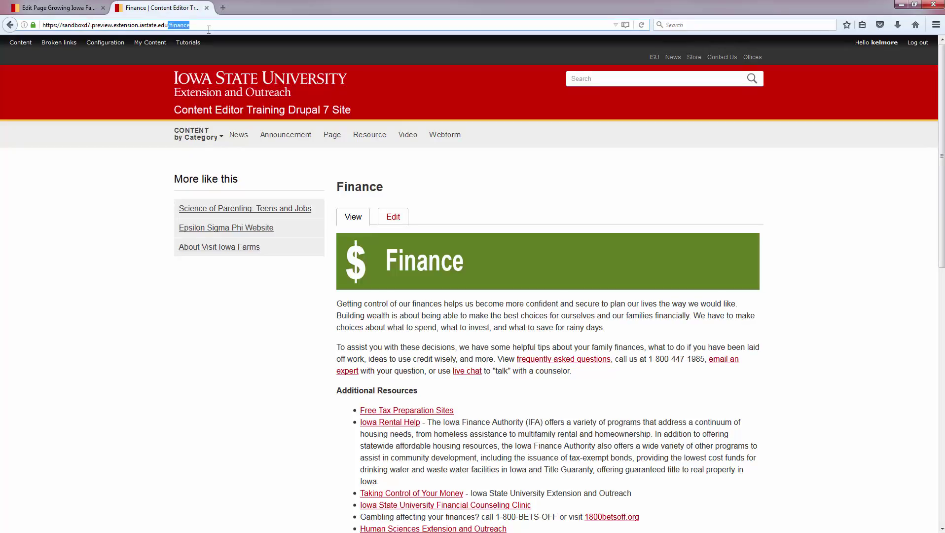
left_click(68, 8)
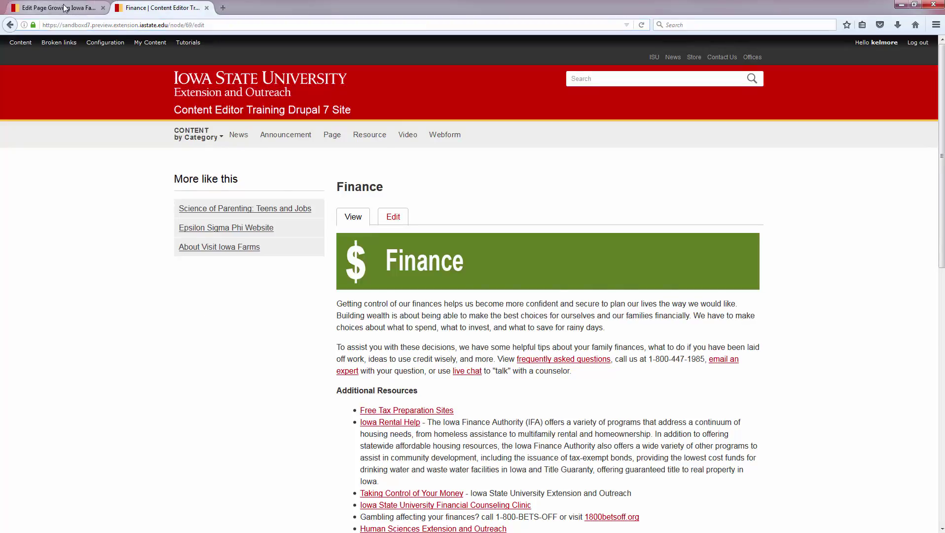
Step: Set the Schedule link URL to /finance#resources, confirm it, and save the page
key("ctrl+v")
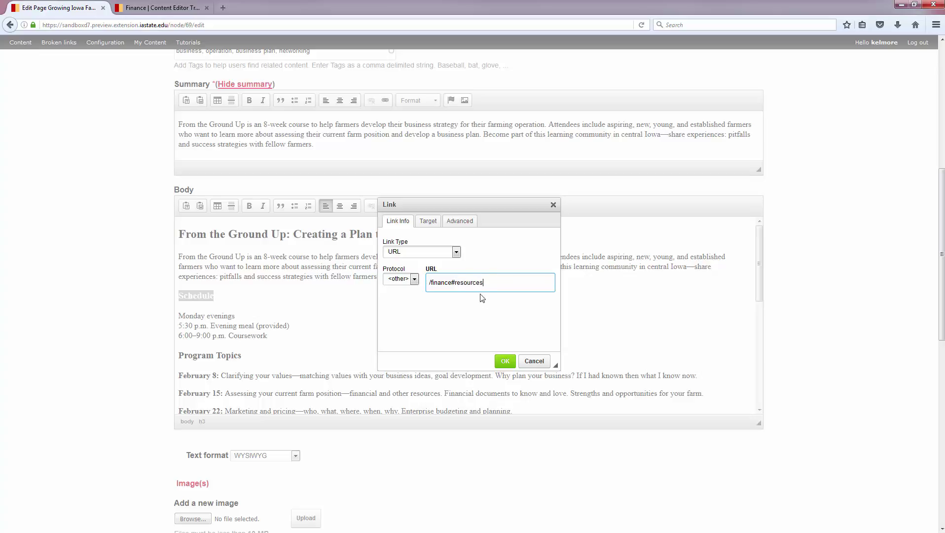
left_click(505, 361)
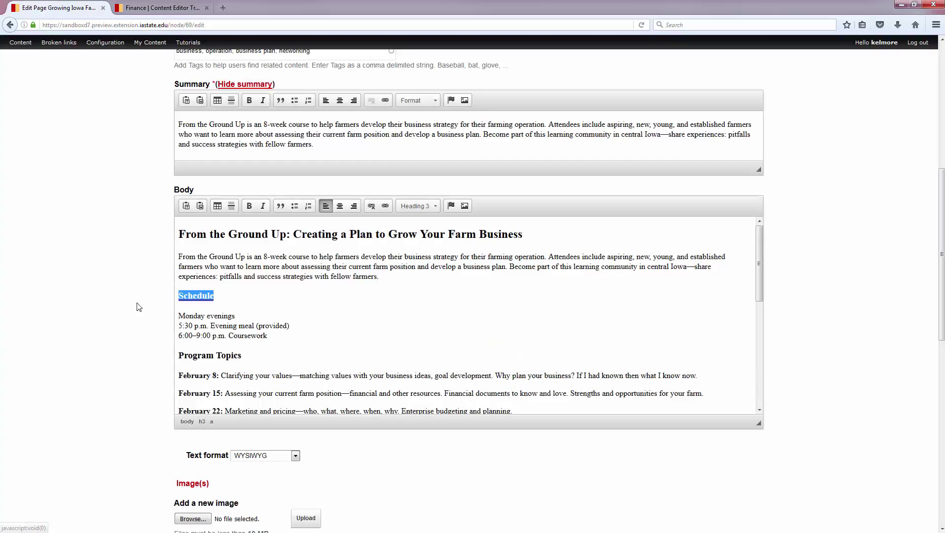
left_click(220, 300)
scroll(136, 370, "down", 10)
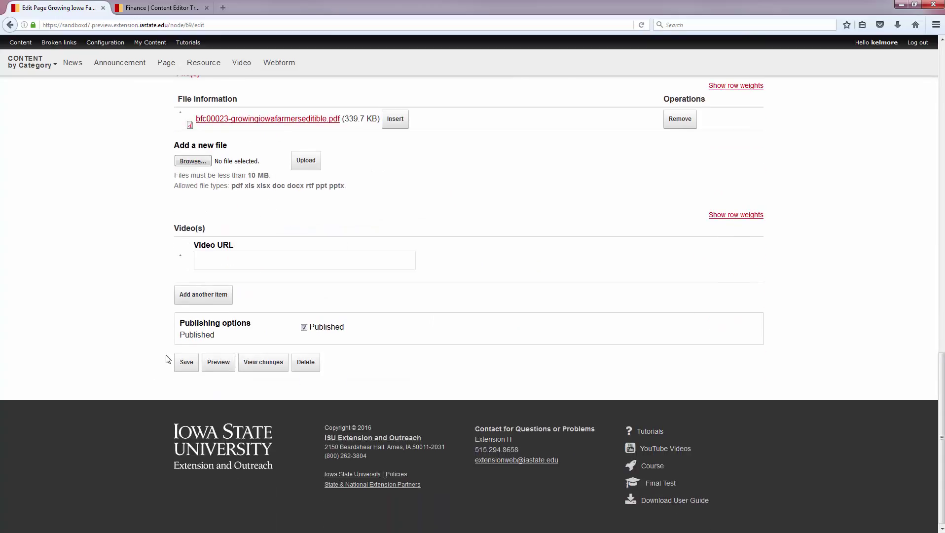
left_click(186, 363)
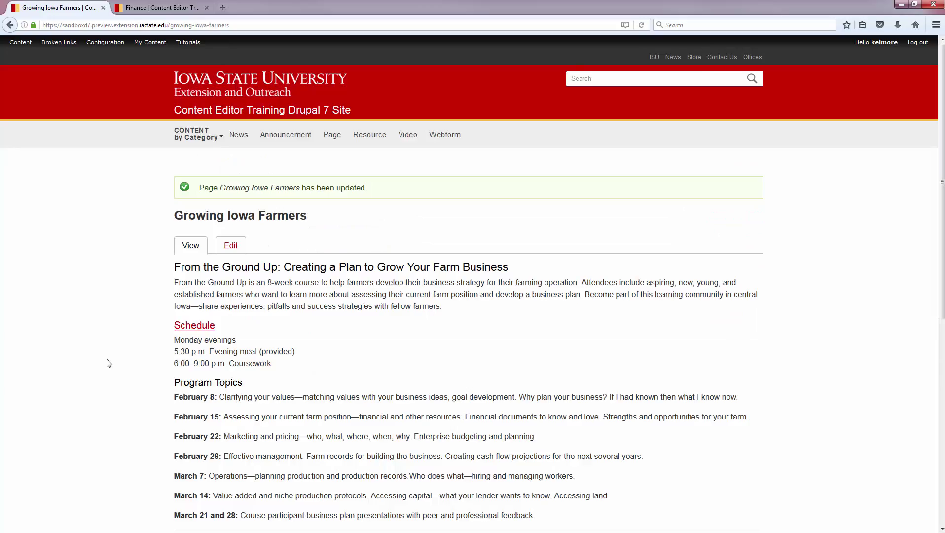
Step: Click Schedule and verify the Finance page opens at its Additional Resources section
left_click(192, 326)
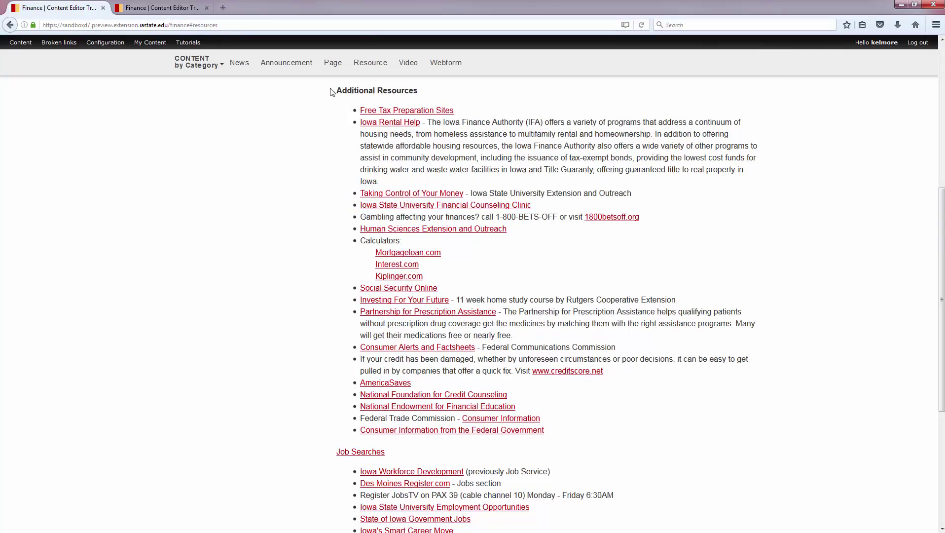
left_click_drag(331, 92, 398, 88)
left_click(340, 94)
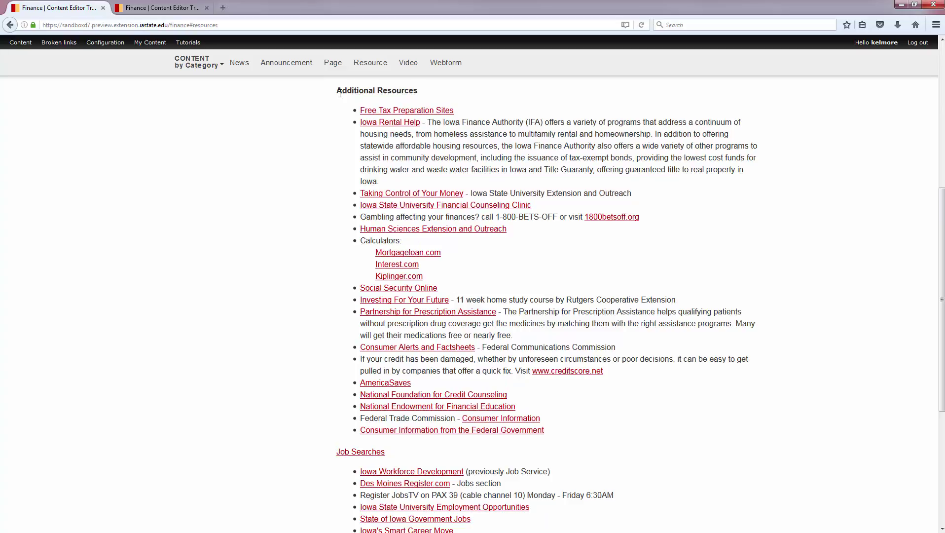